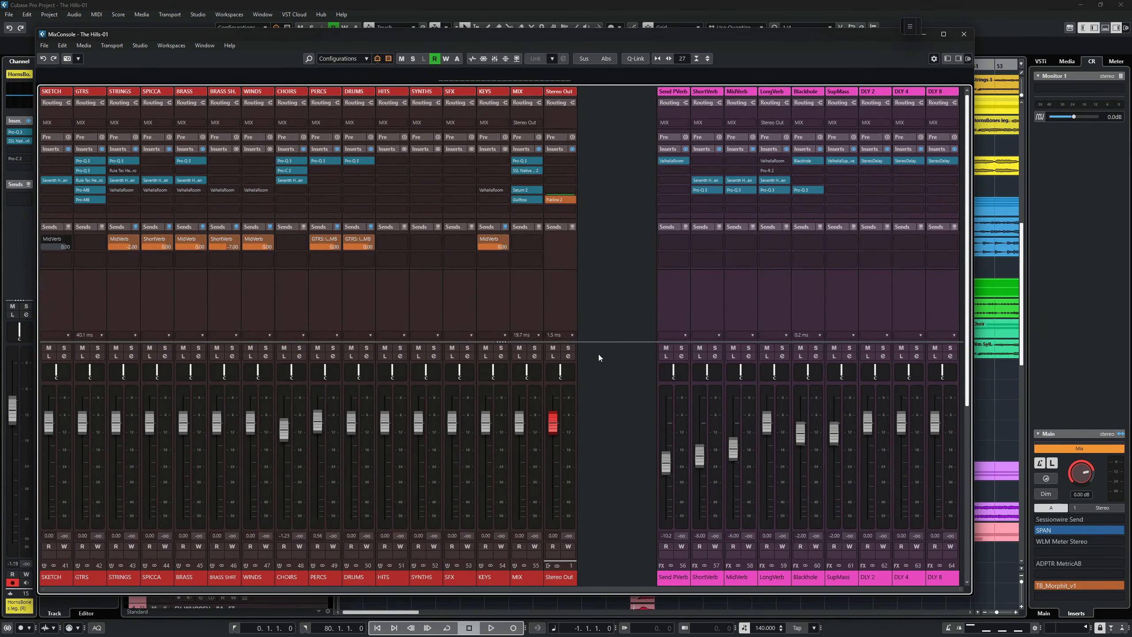
click(538, 580)
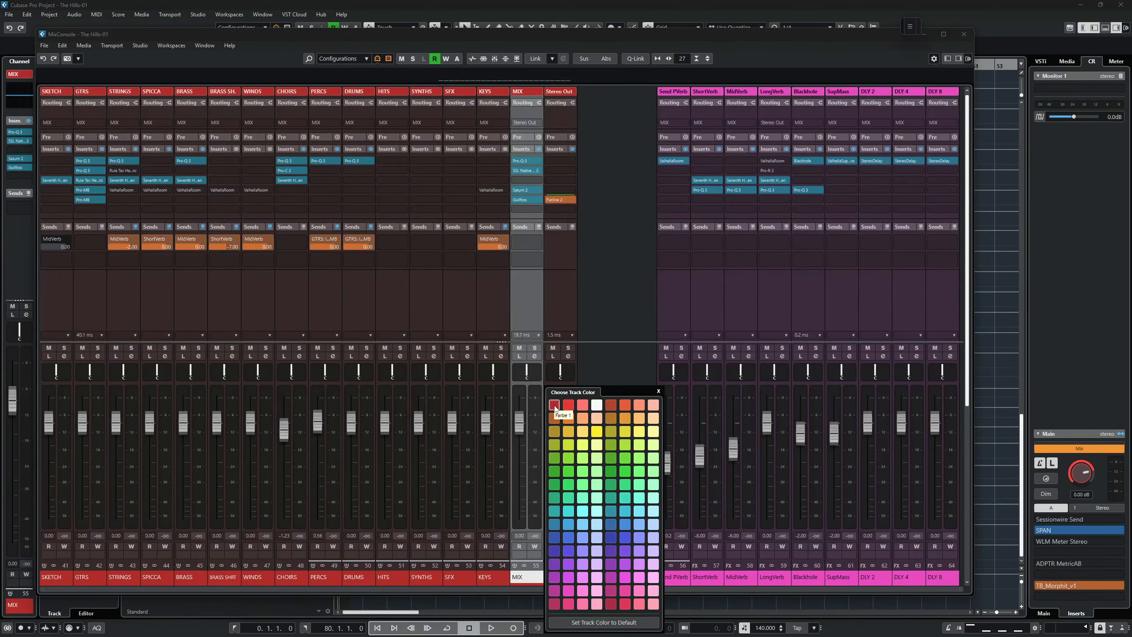
click(606, 317)
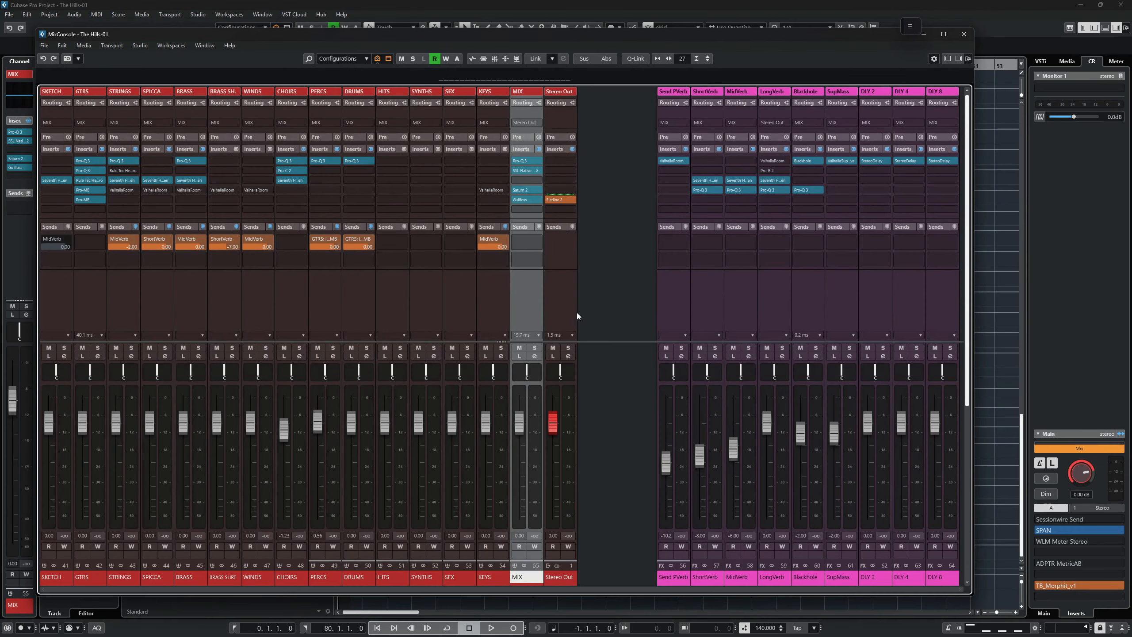
click(616, 291)
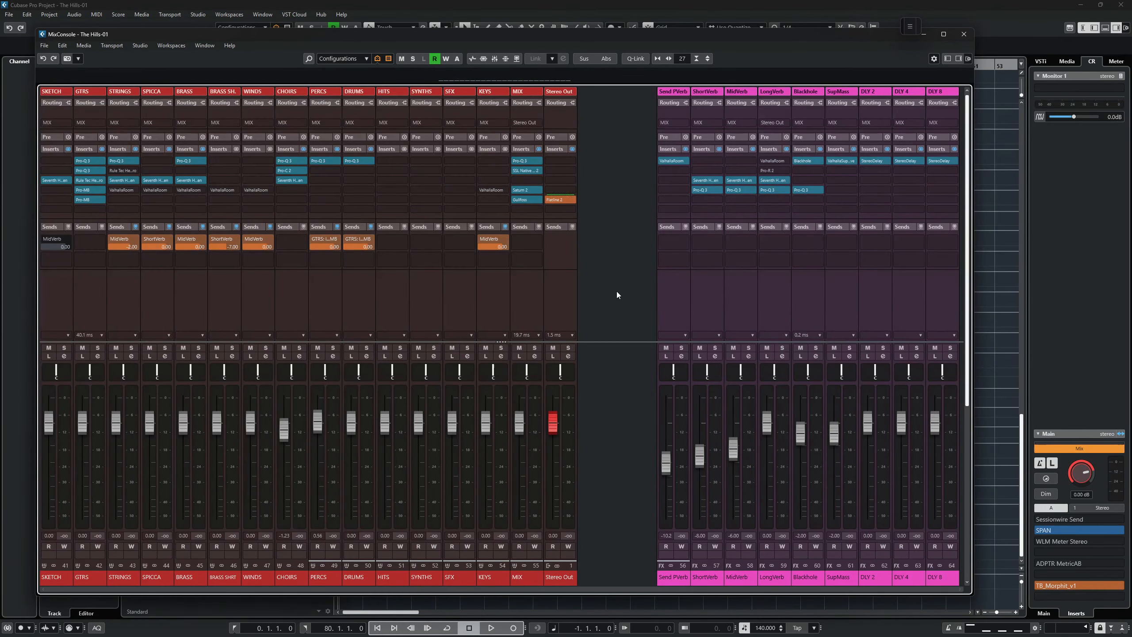
Switch to the project window to compare the group and effect track colors, then return to the MixConsole.
key(F3)
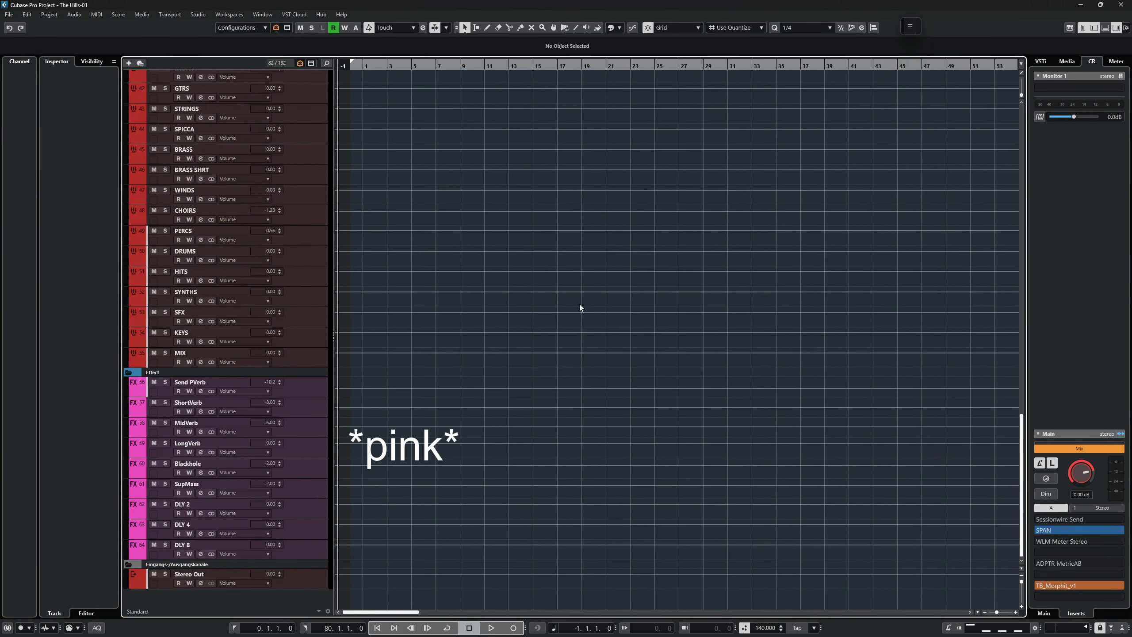
scroll(579, 307, up, 8)
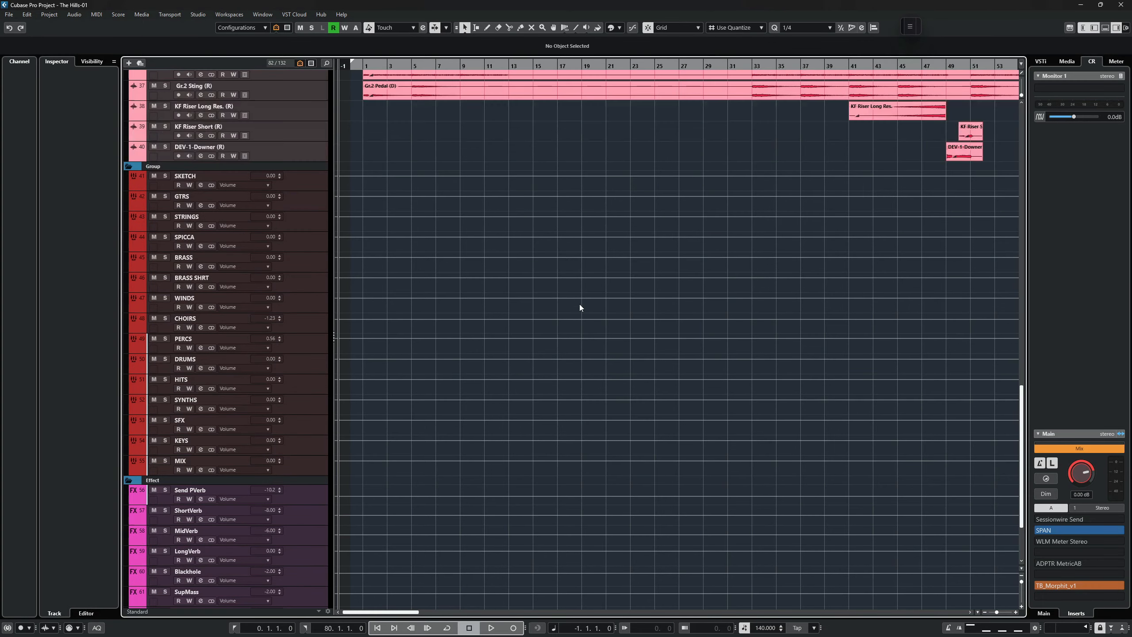
scroll(579, 307, down, 5)
scroll(580, 307, down, 5)
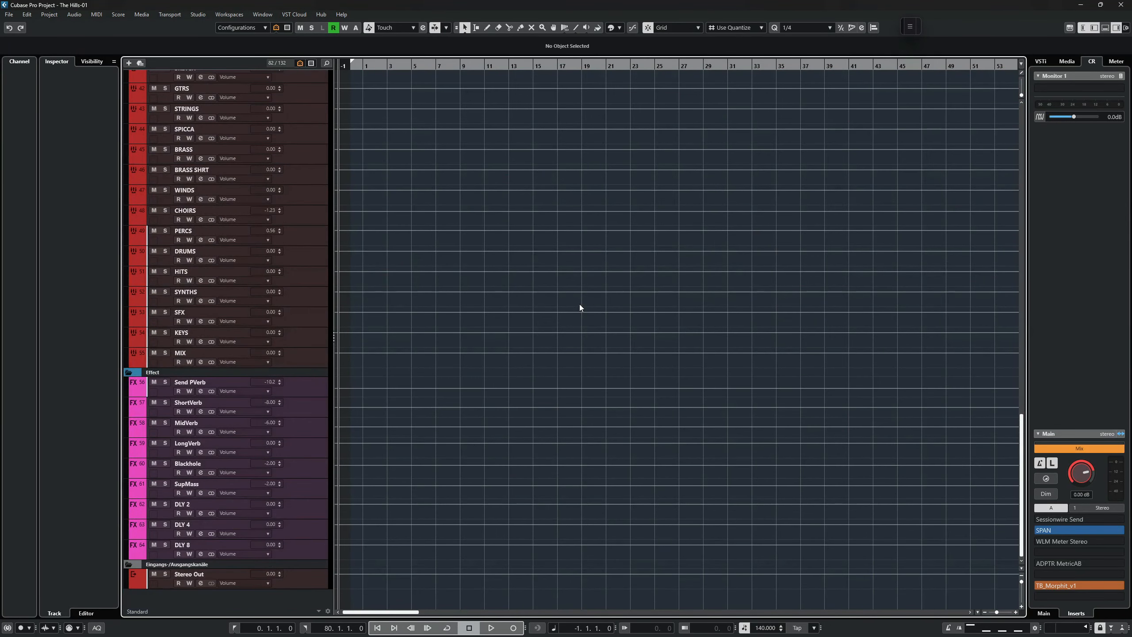
scroll(580, 307, up, 5)
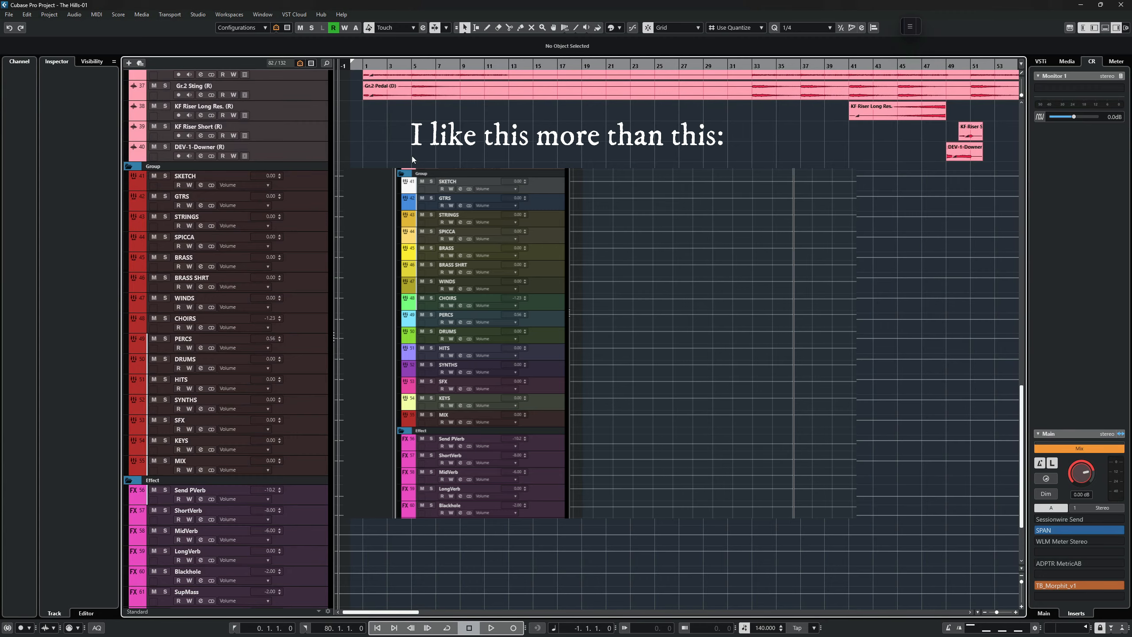
key(F3)
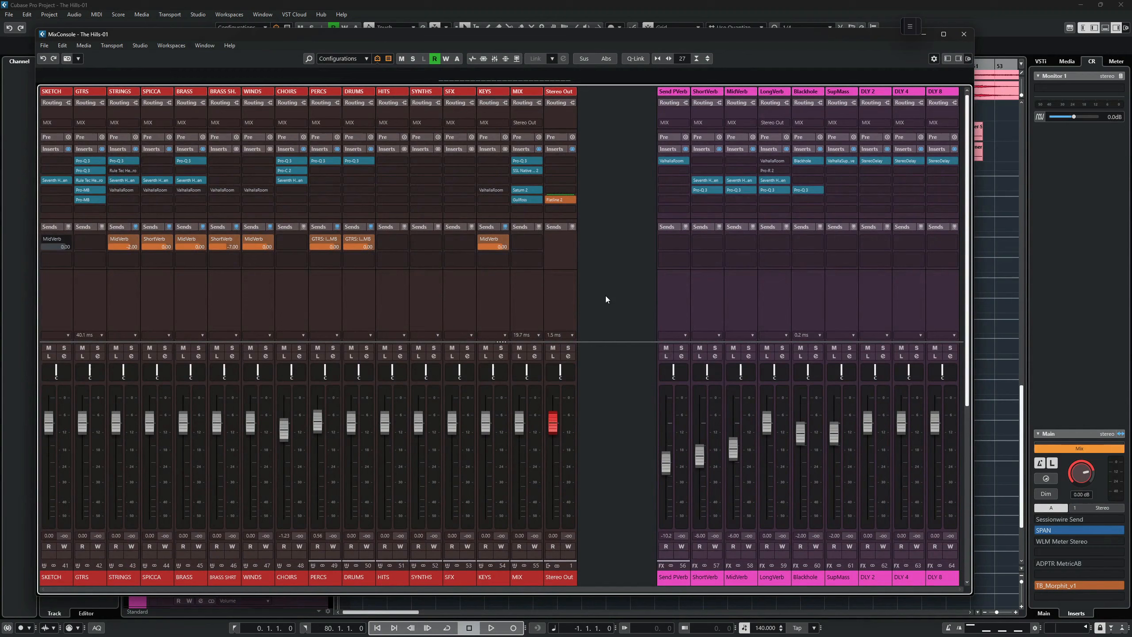
Filter the MixConsole to show only Group, Effect, VCA and Output channels.
click(387, 60)
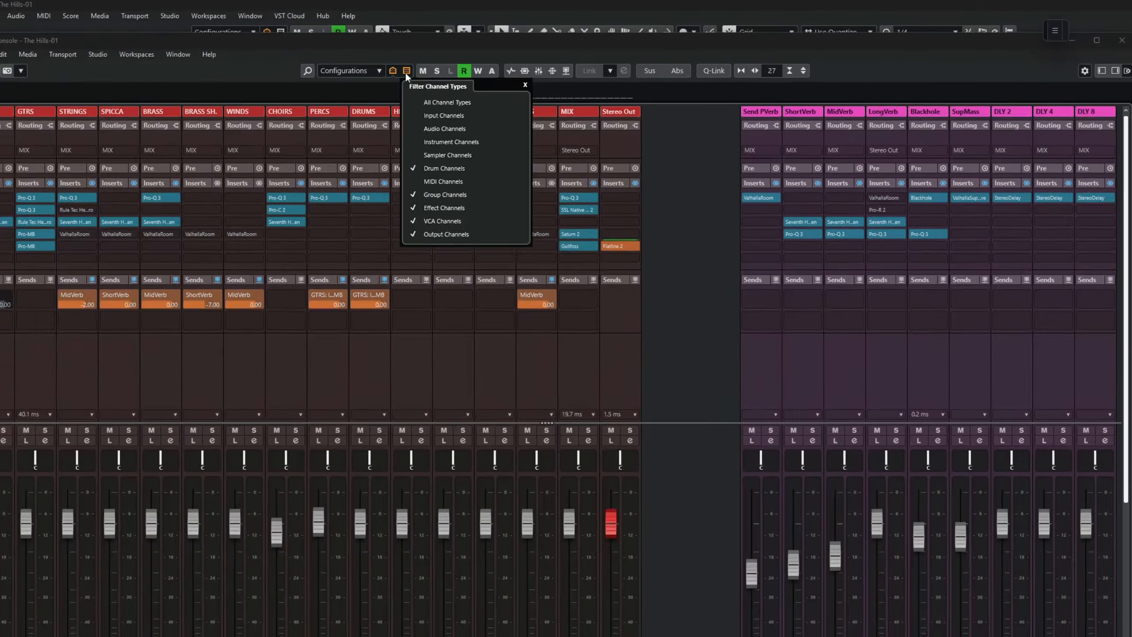
click(435, 122)
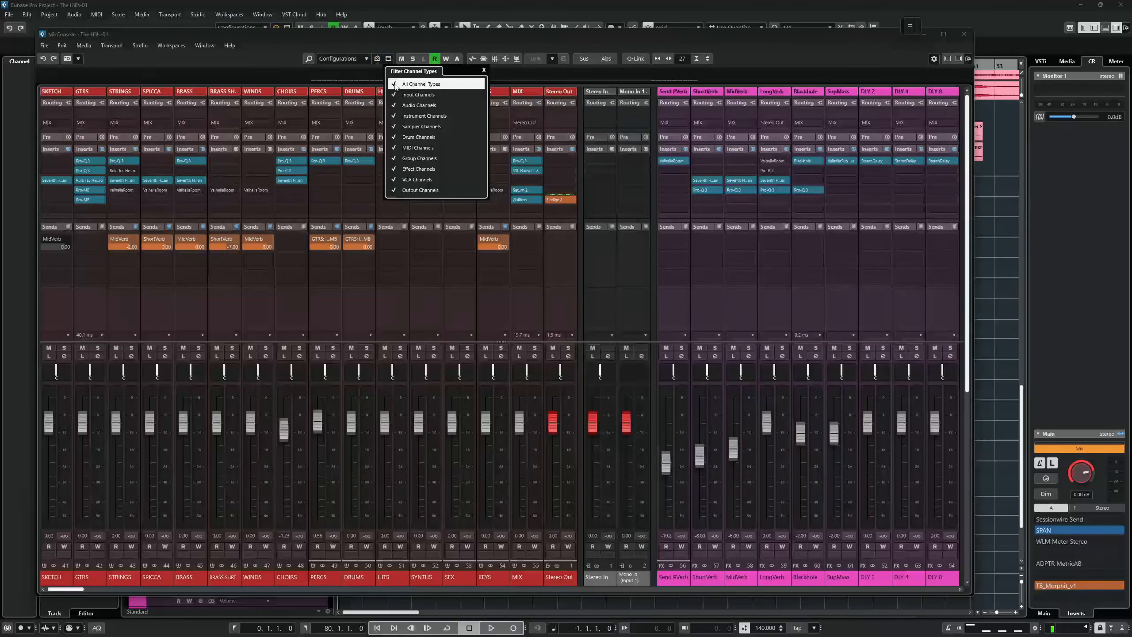
click(394, 84)
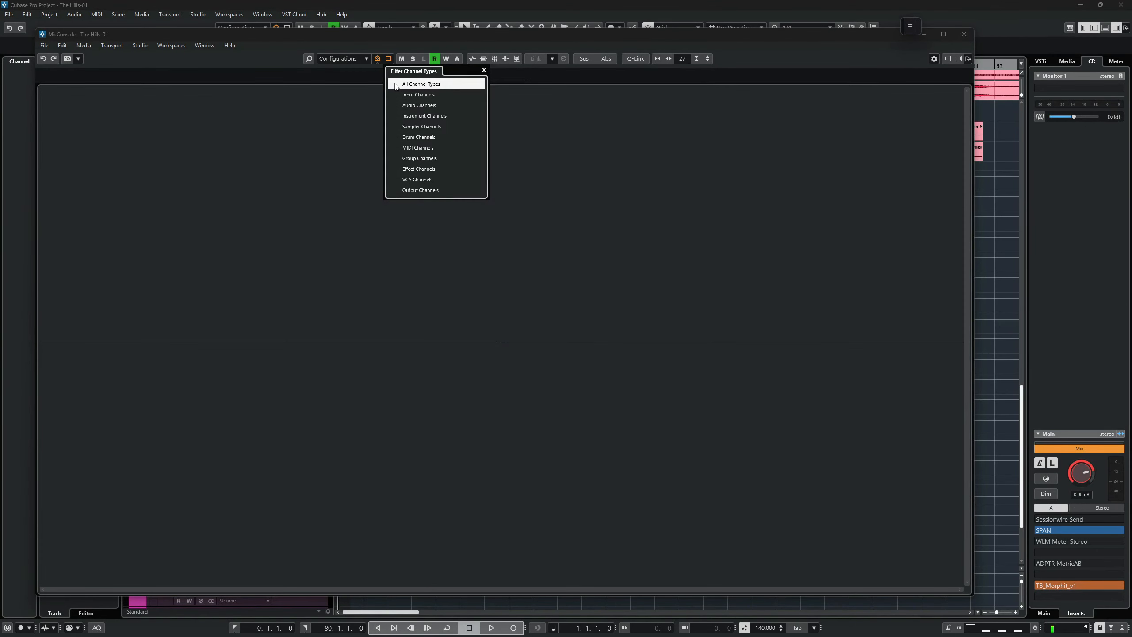
click(394, 190)
click(393, 179)
click(394, 169)
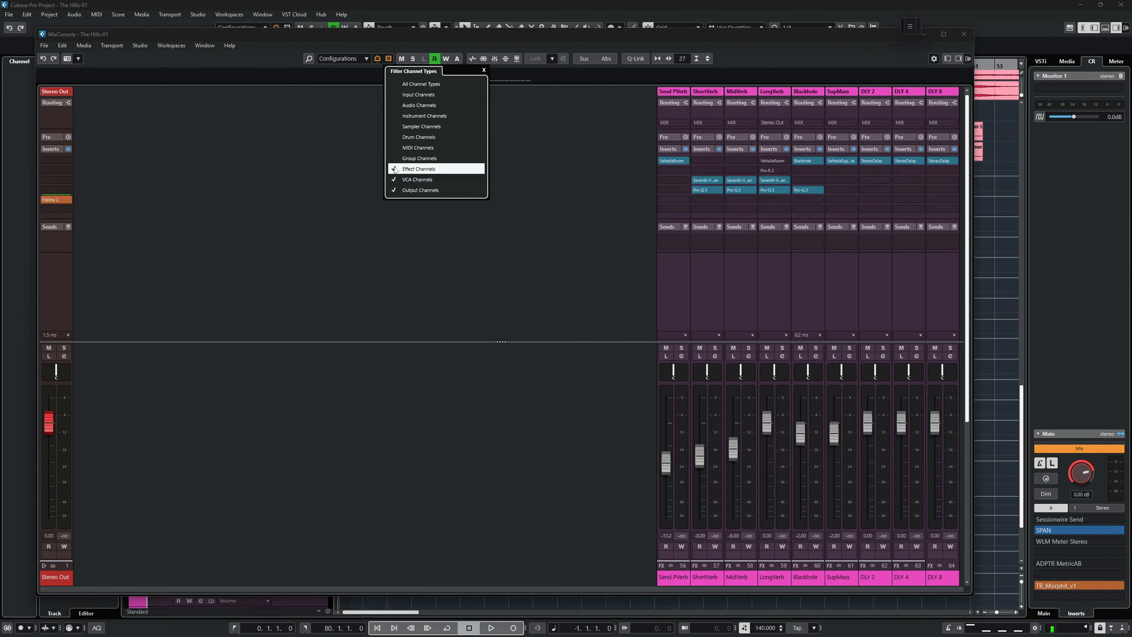
click(394, 159)
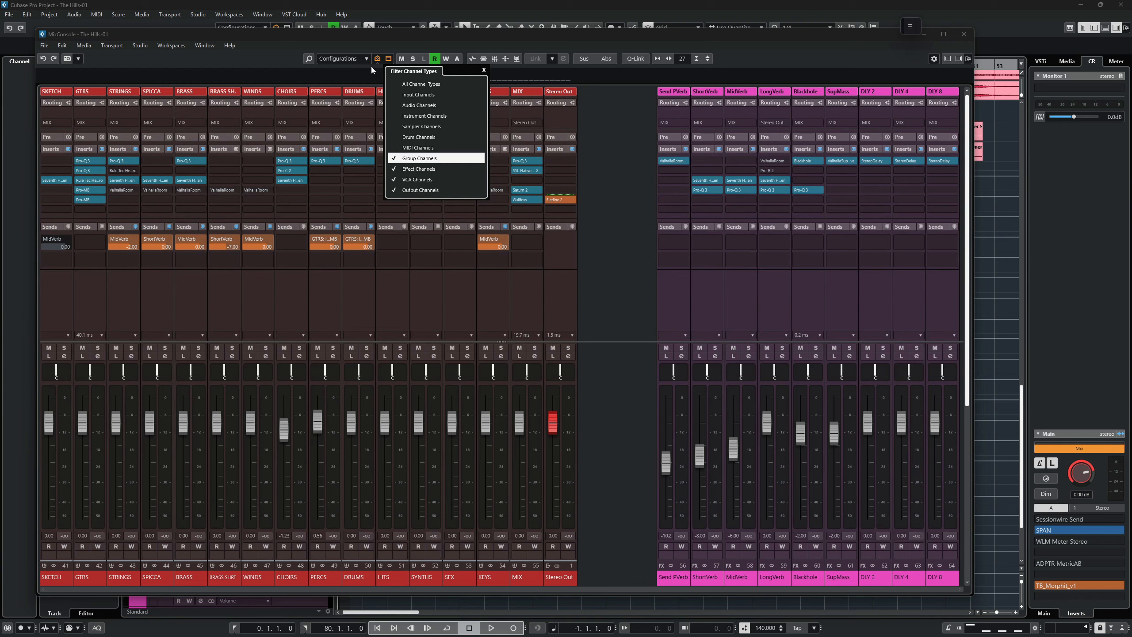
click(604, 202)
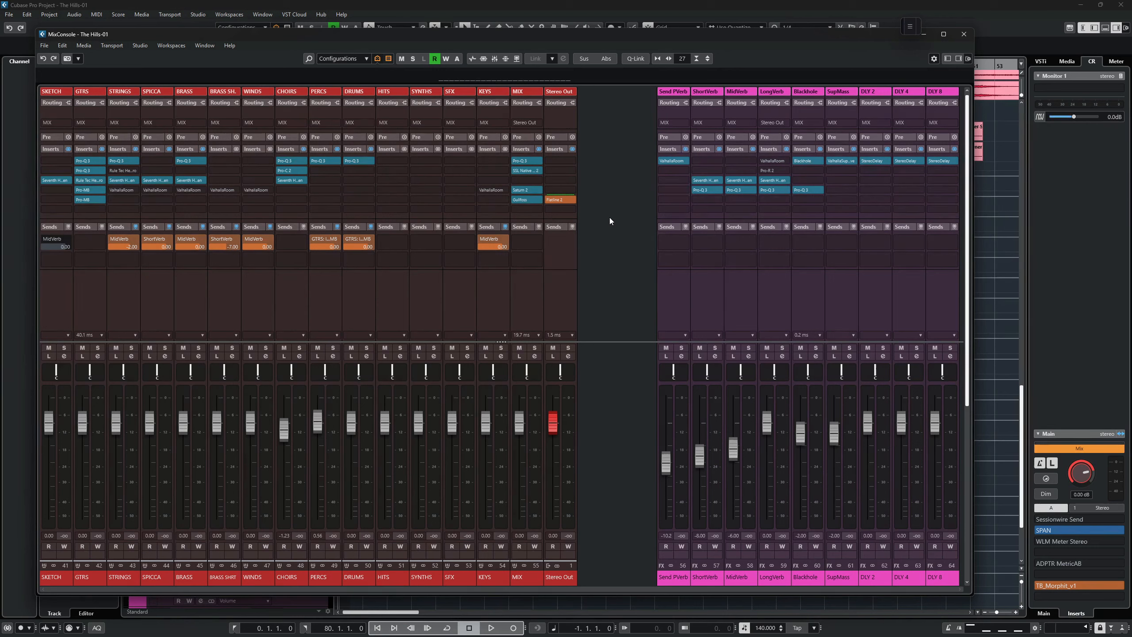
Show the MixConsole's left zone with the channel Visibility list.
click(967, 59)
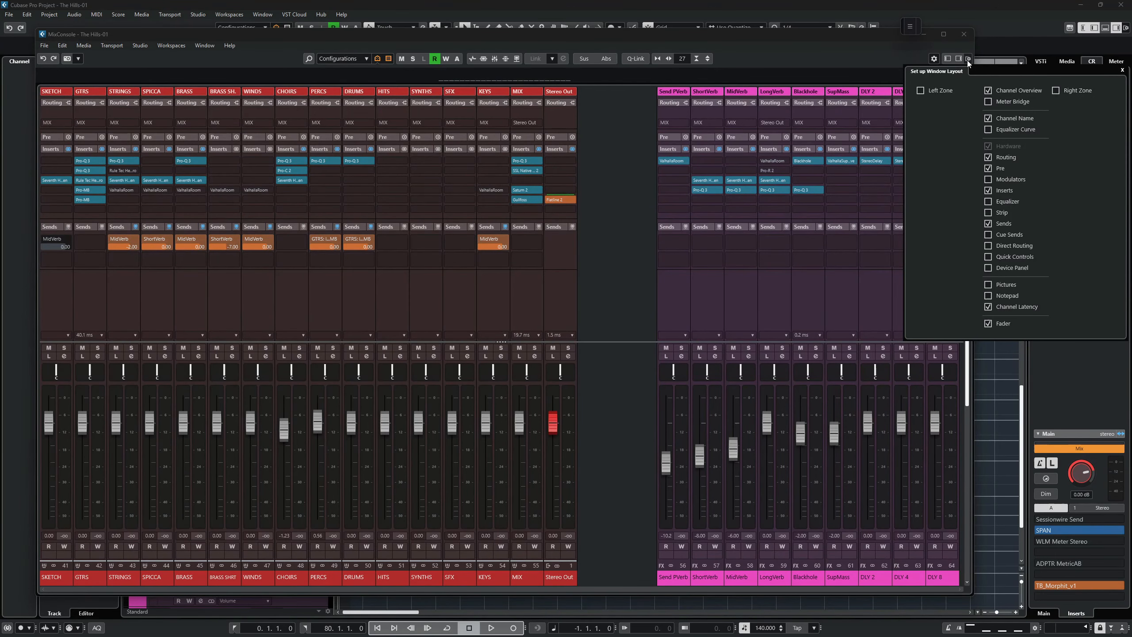
click(611, 188)
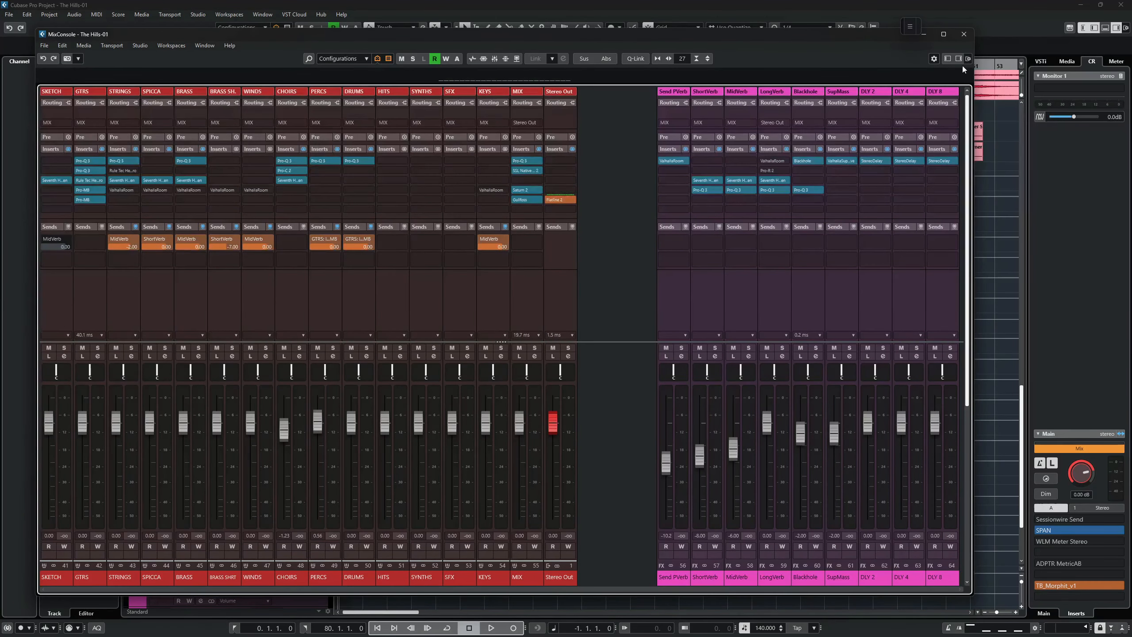
click(946, 59)
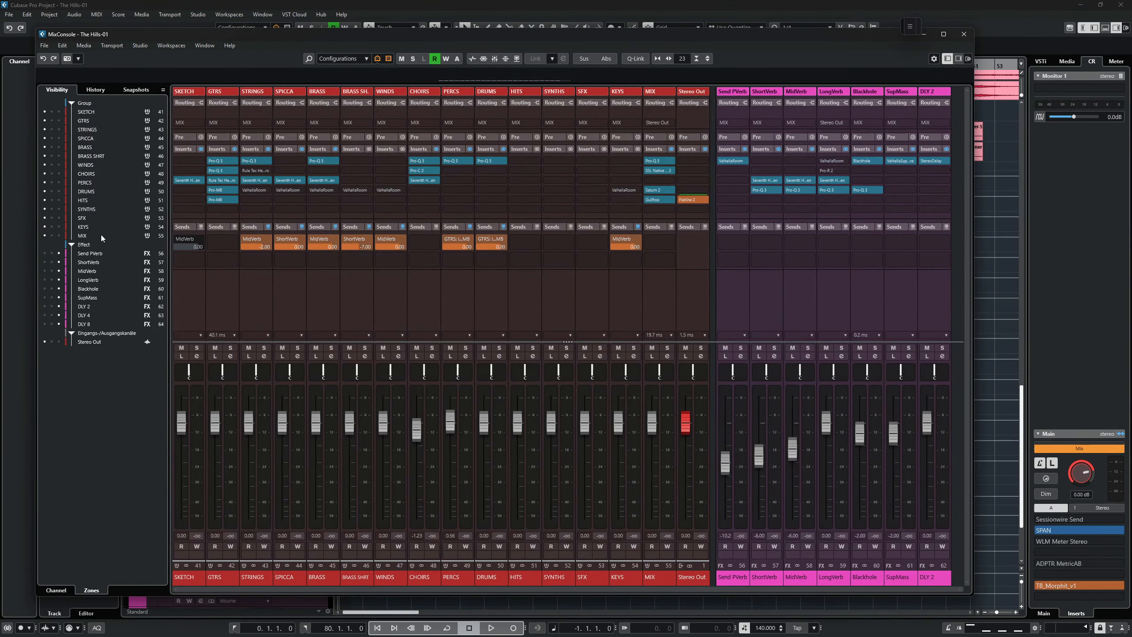
Narrow the MixConsole's channel strips by four steps and hide the left zone again.
key(g)
key(g)
key(g)
key(g)
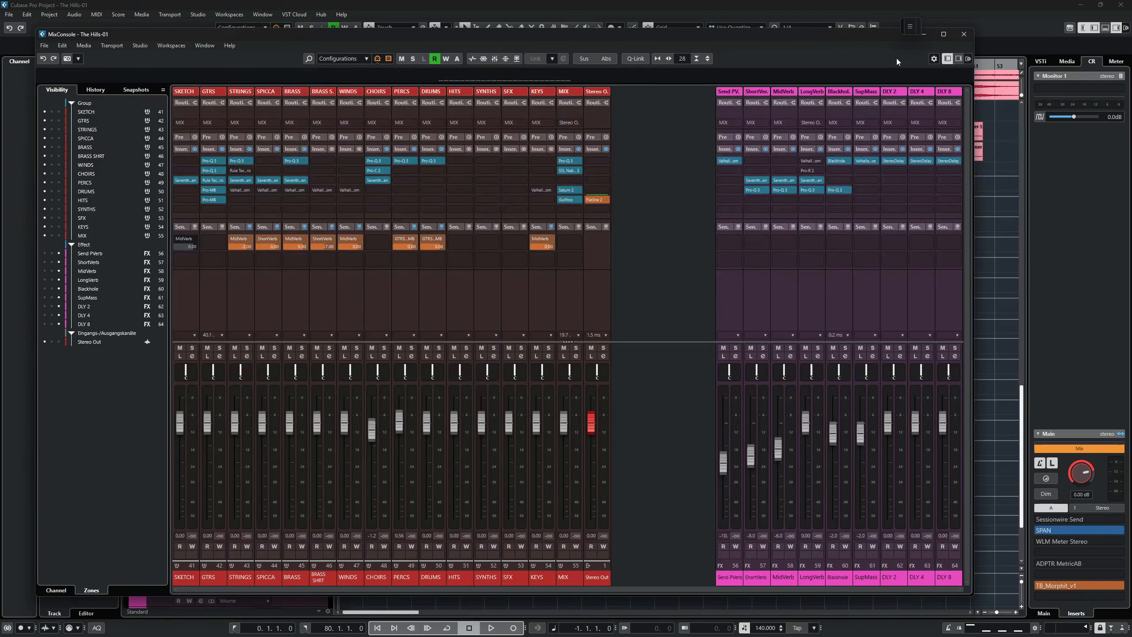
click(948, 62)
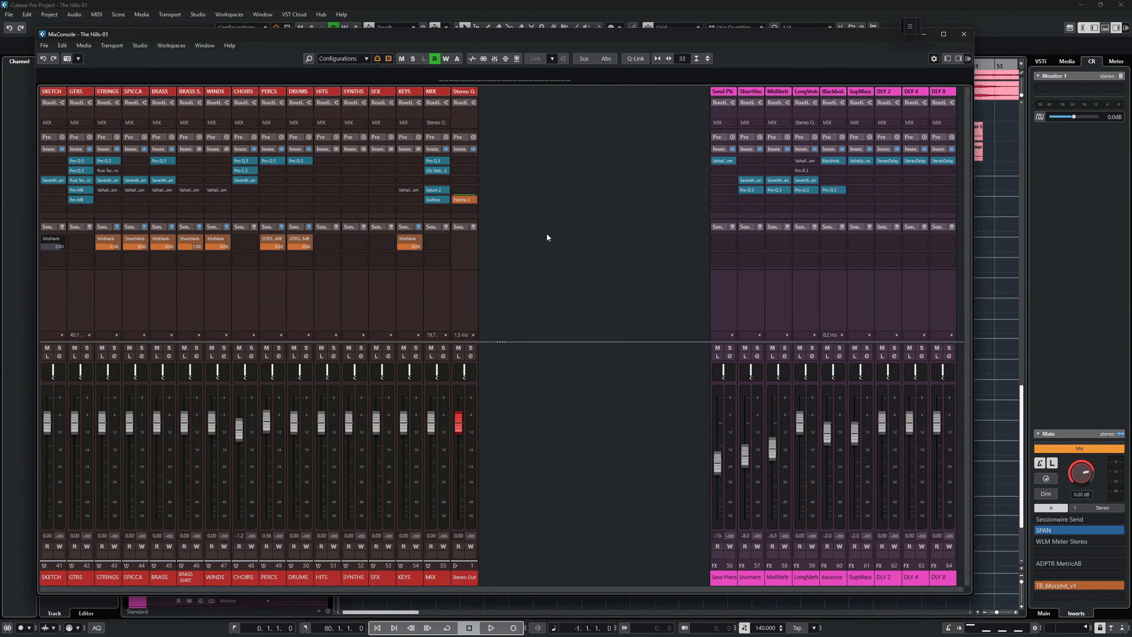
Open MixConsole 2 and narrow its channel strips by four steps to fit more channels.
key(F3)
key(ctrl+F3)
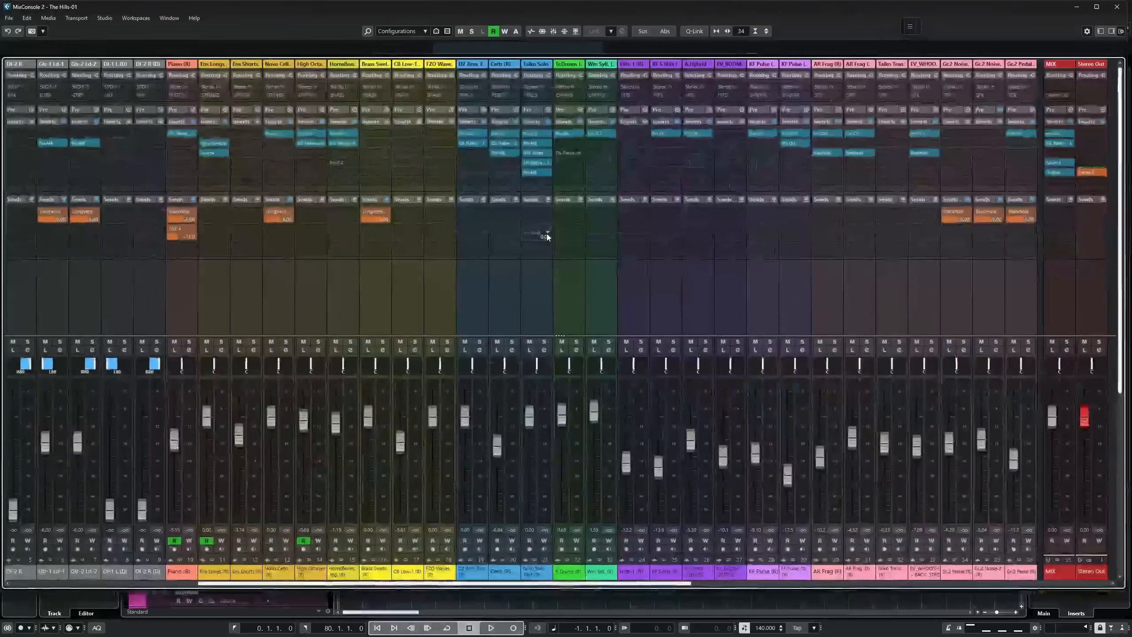
key(g)
key(g)
key(g)
key(g)
key(g)
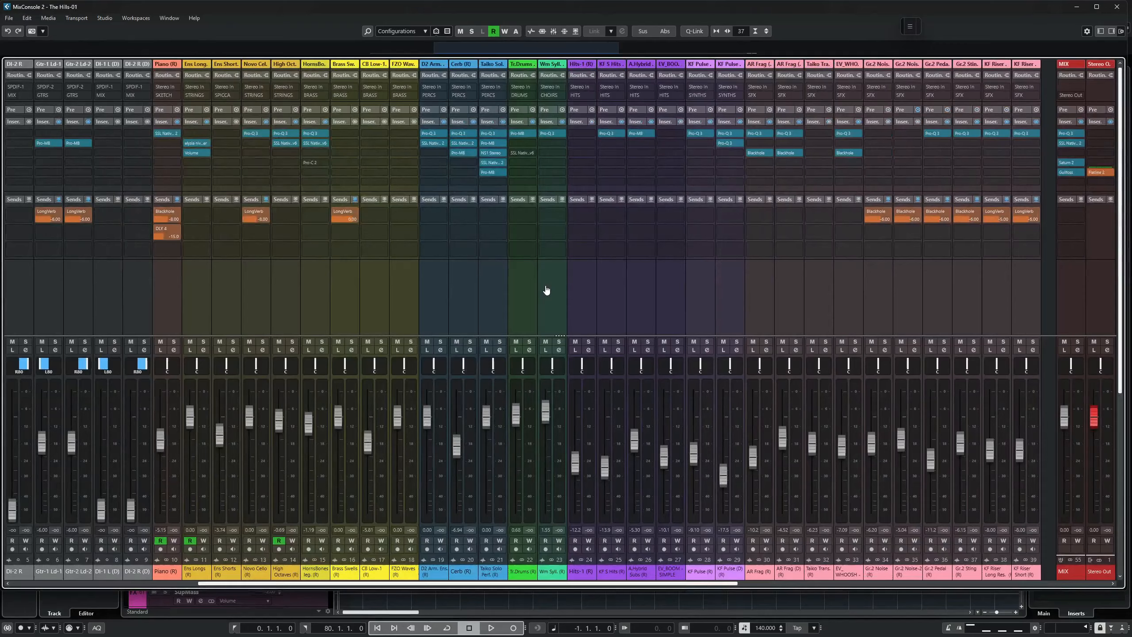
key(g)
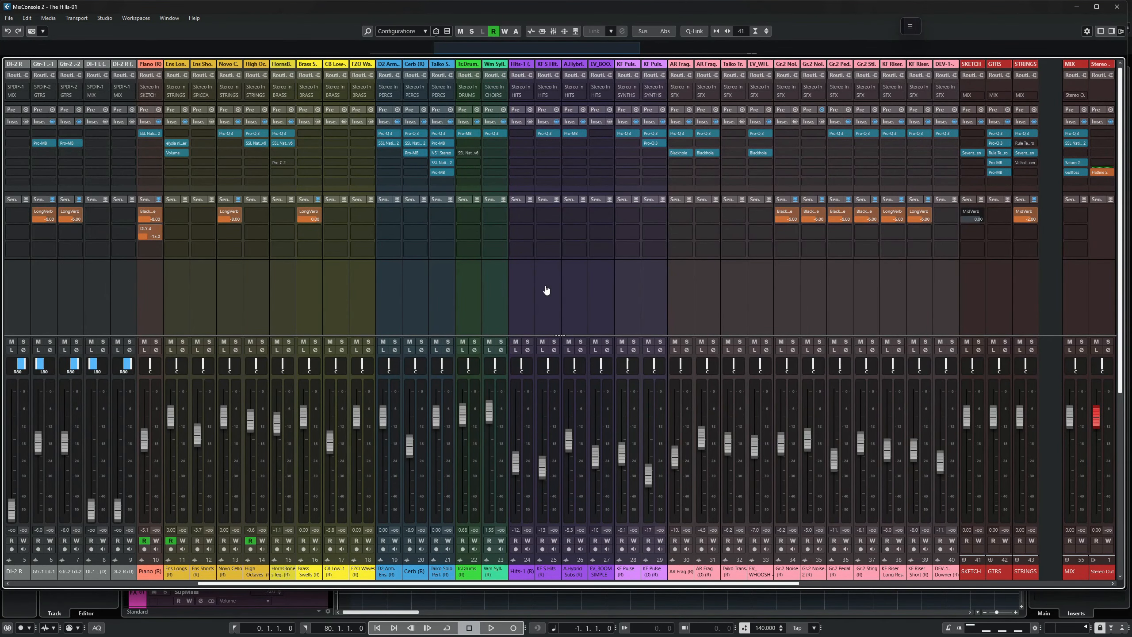
Play the project and scroll through MixConsole 2's channels to check their levels.
key(space)
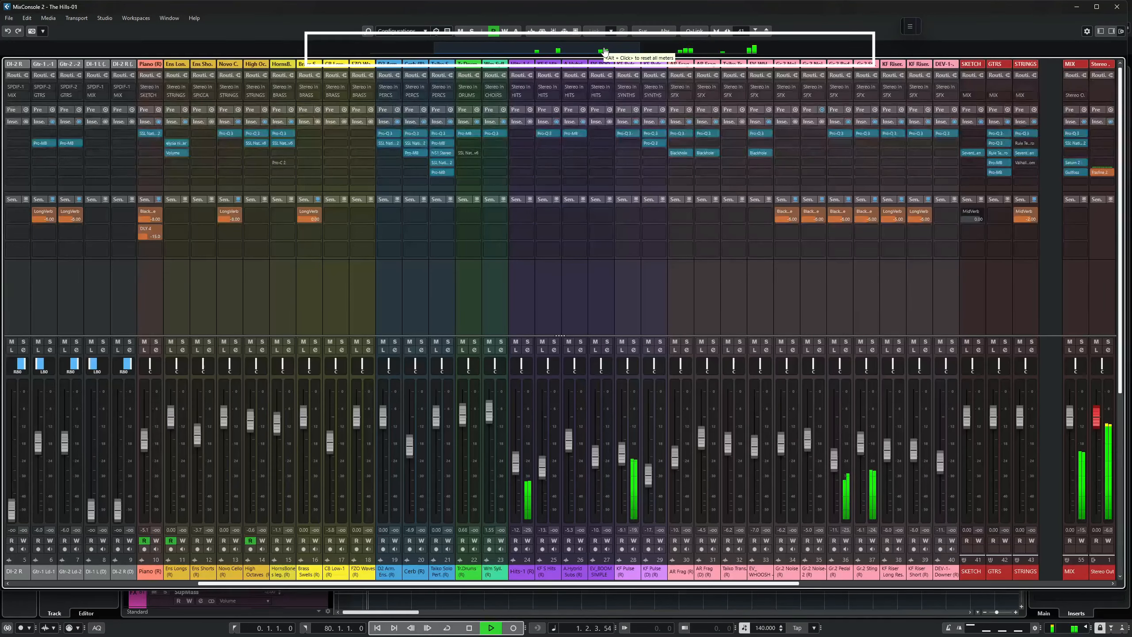
scroll(613, 52, right, 9)
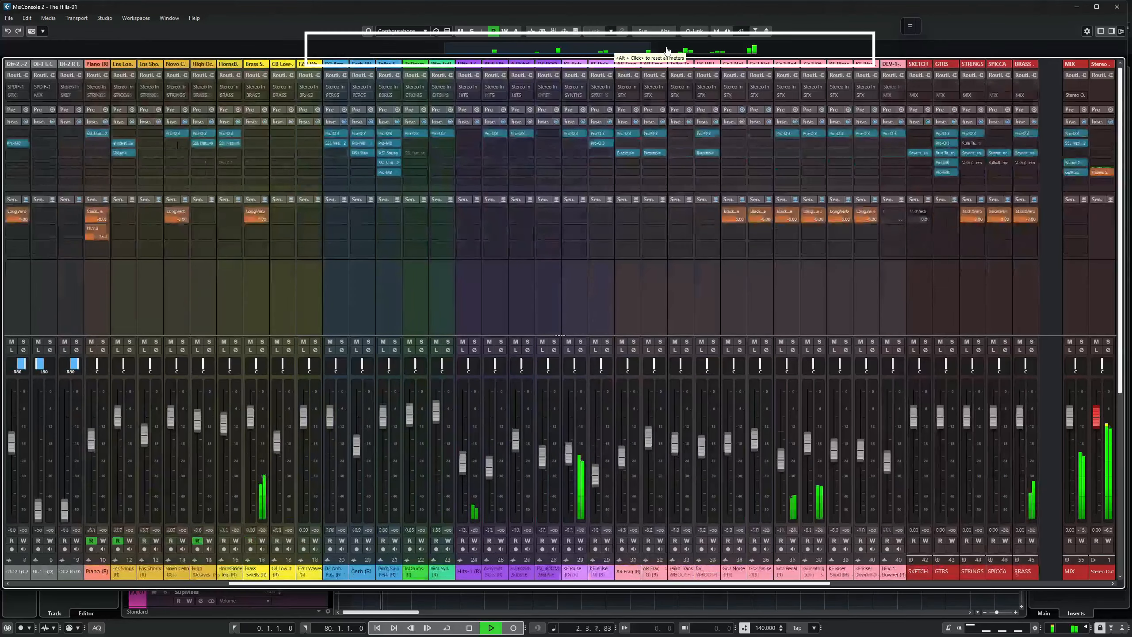
scroll(703, 49, right, 11)
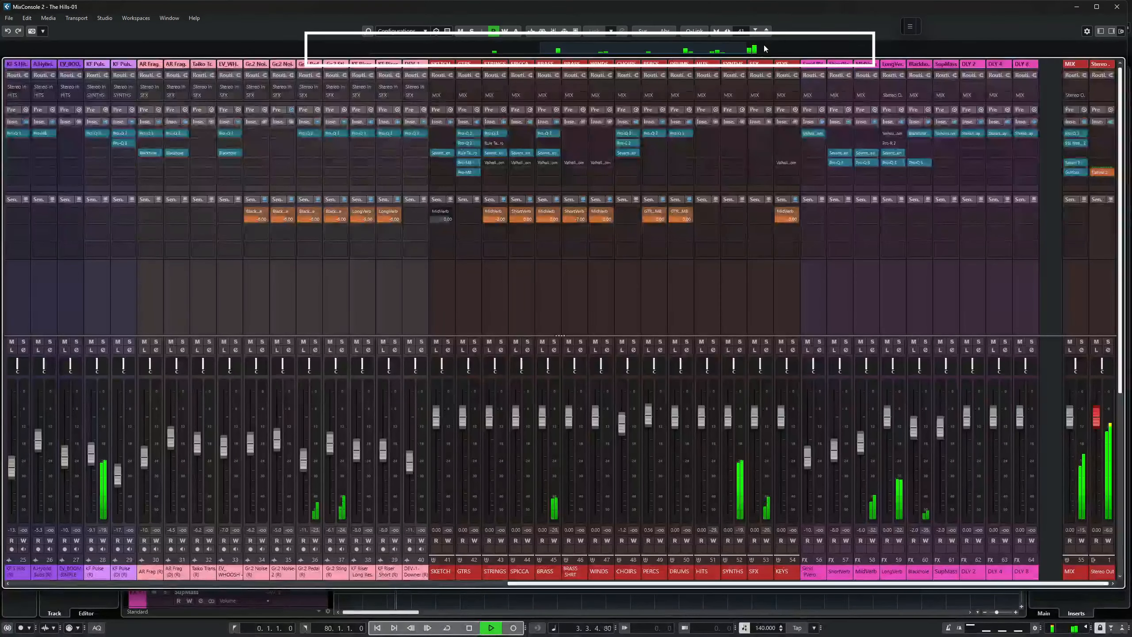
scroll(529, 50, left, 7)
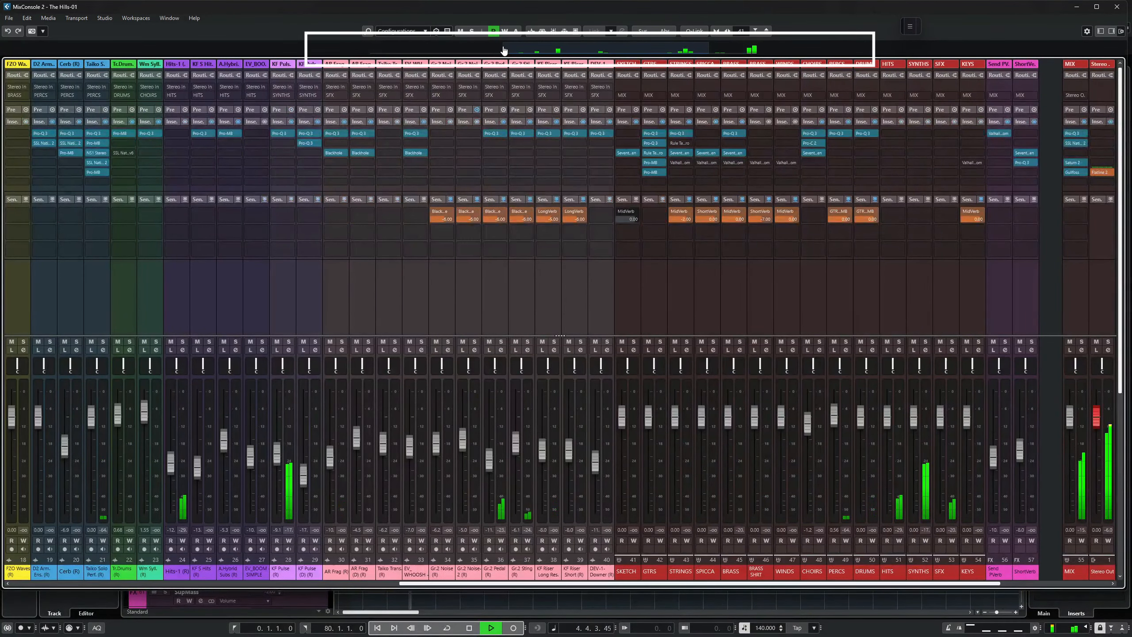
scroll(500, 49, left, 17)
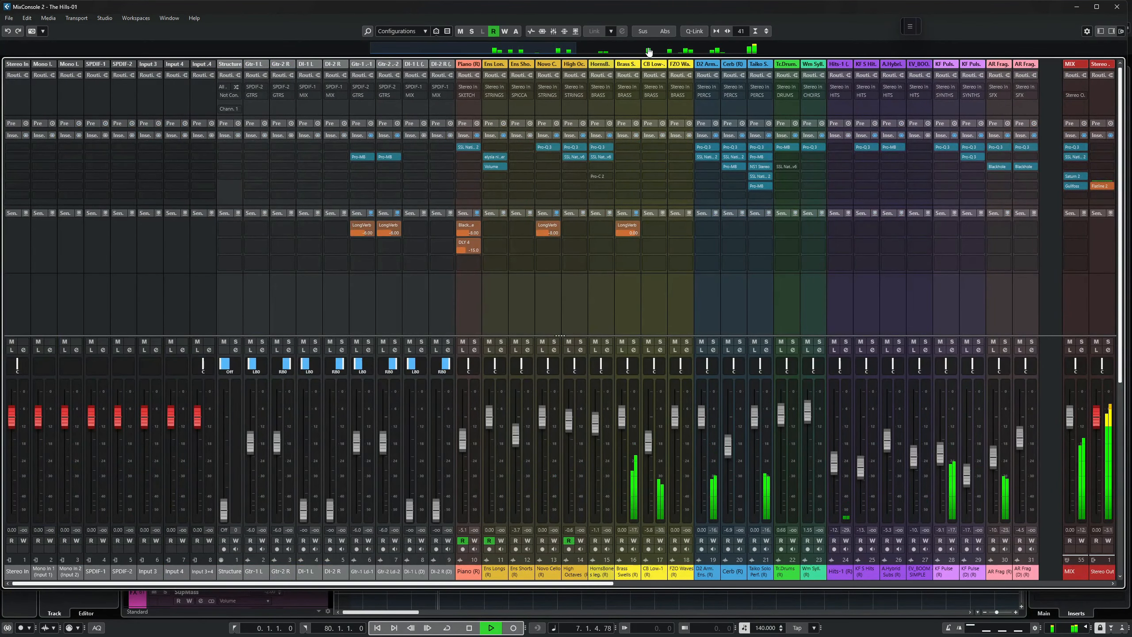
scroll(653, 51, right, 7)
key(space)
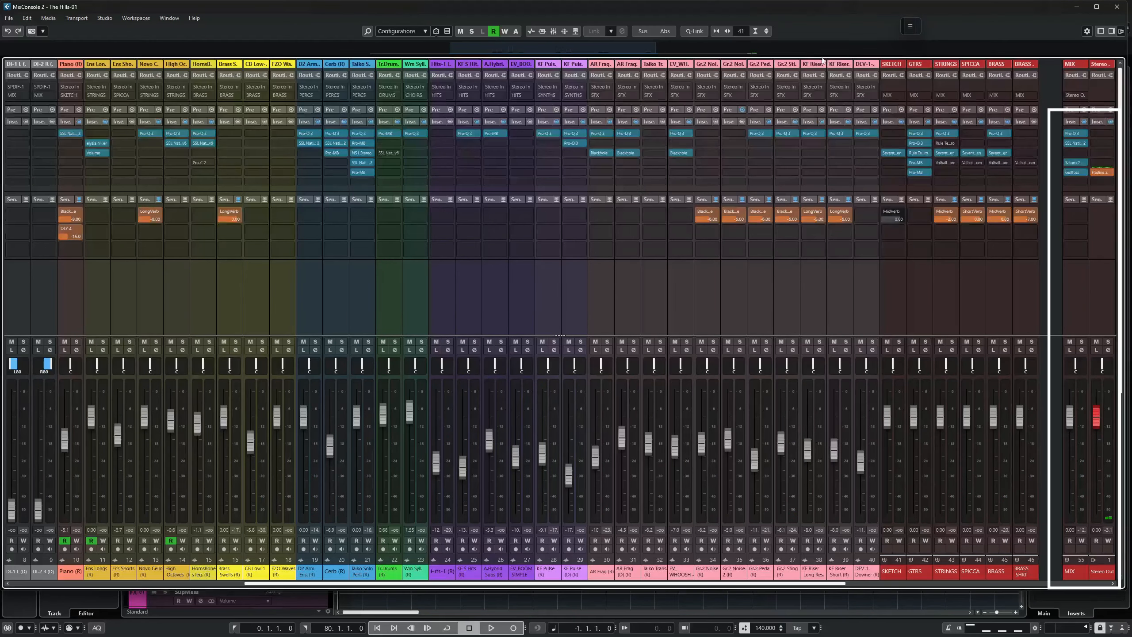
Switch between the MixConsole windows and scroll through their channels to compare the layouts.
drag(628, 50, 571, 62)
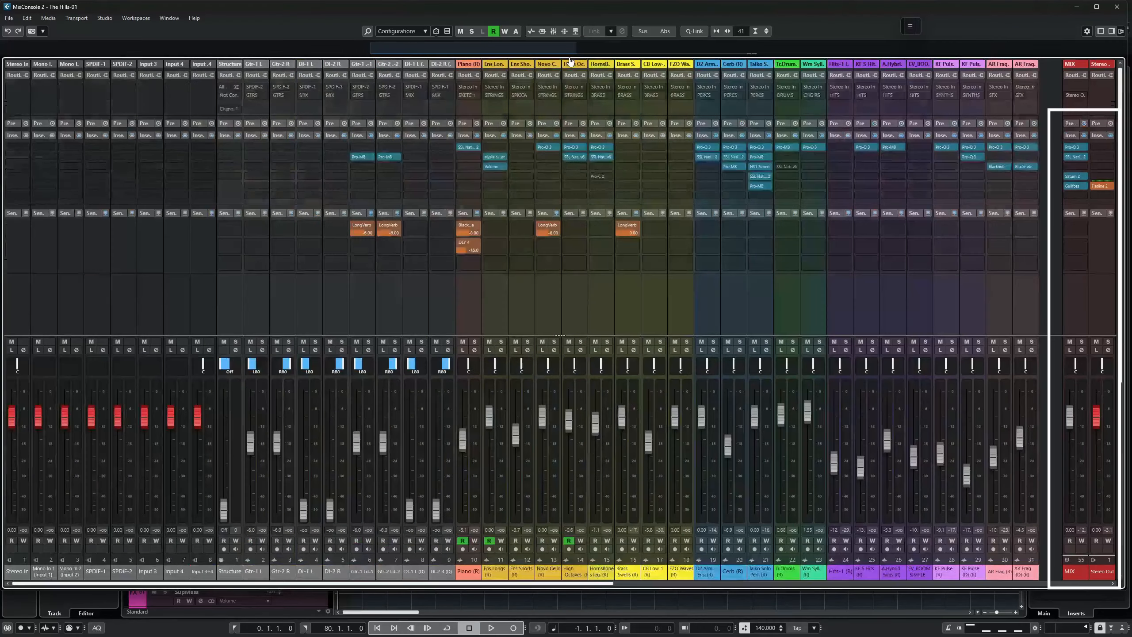
drag(573, 61, 622, 50)
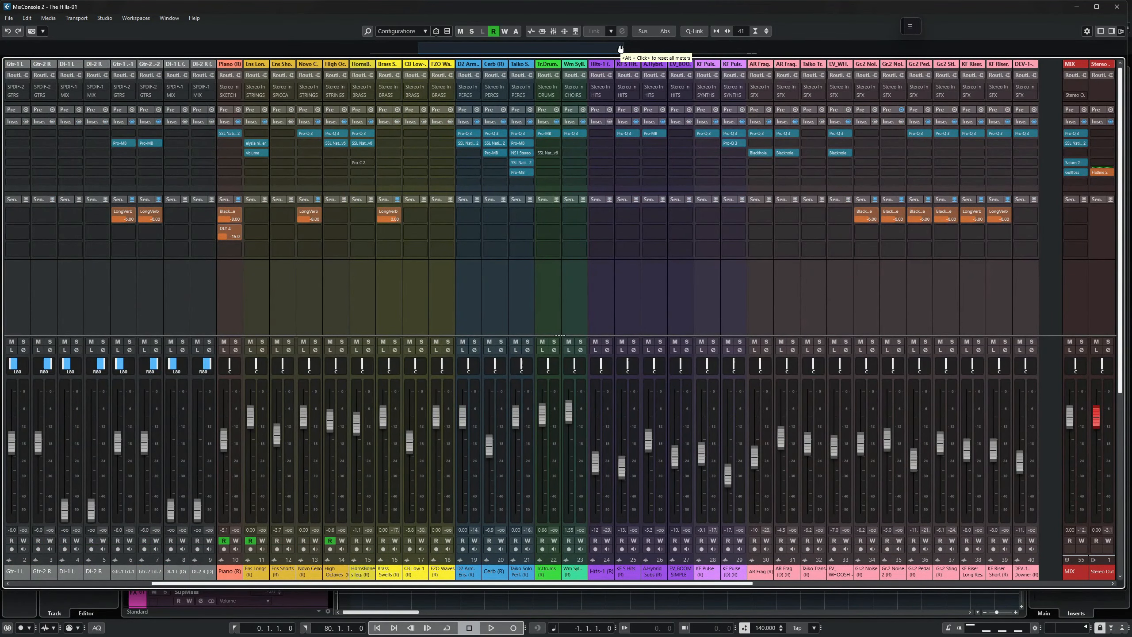
key(F3)
key(F3)
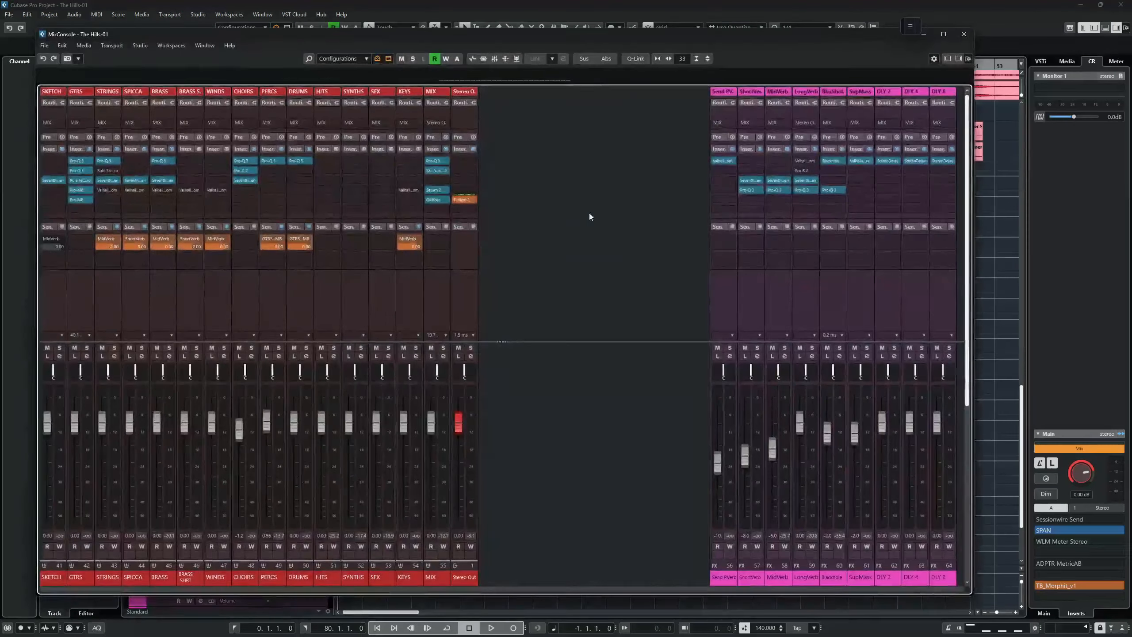
key(F3)
key(F3)
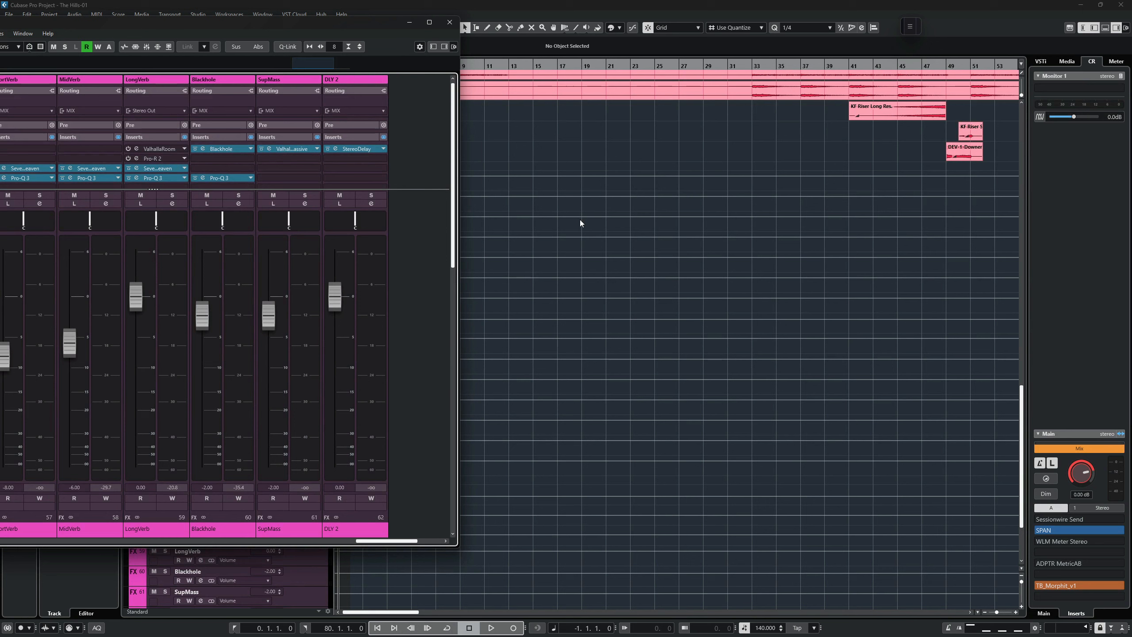
scroll(422, 320, right, 3)
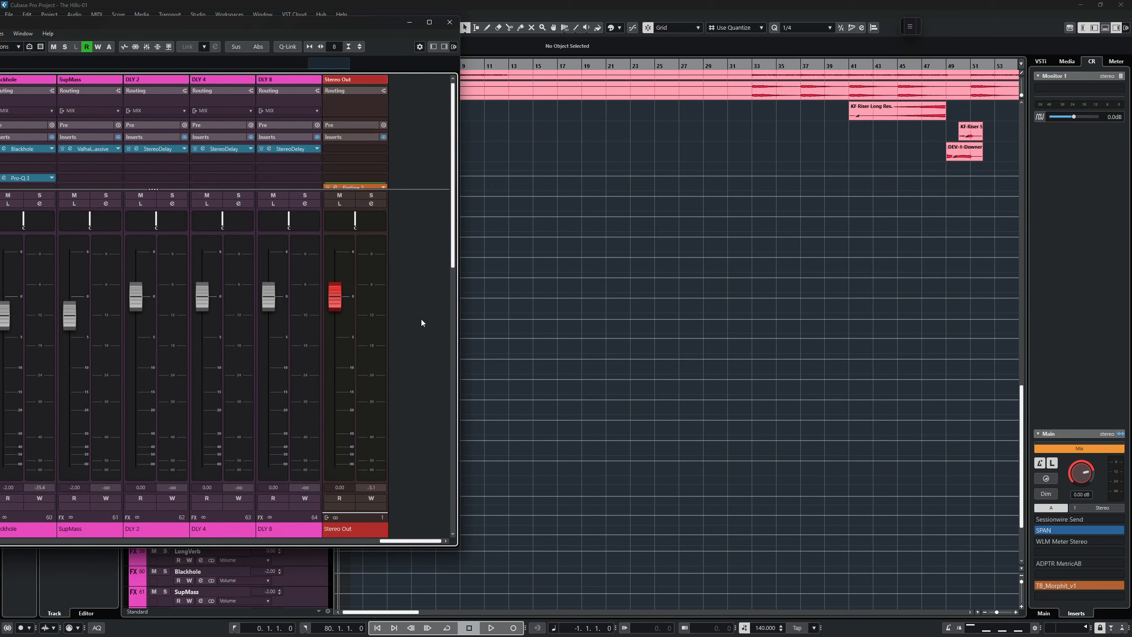
scroll(422, 322, left, 20)
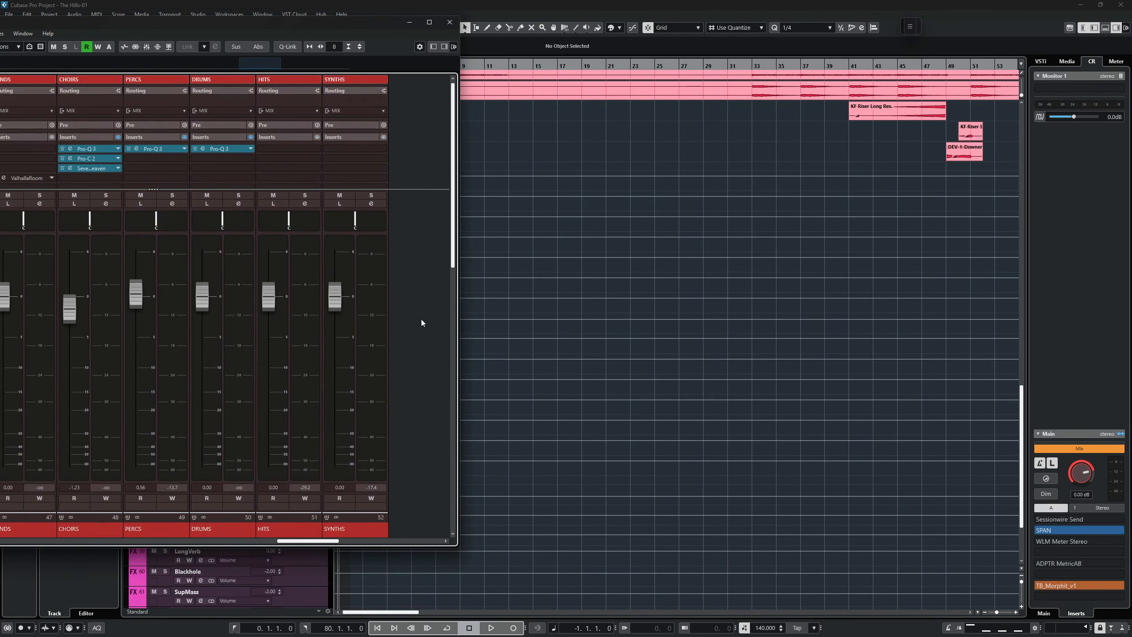
scroll(421, 318, left, 5)
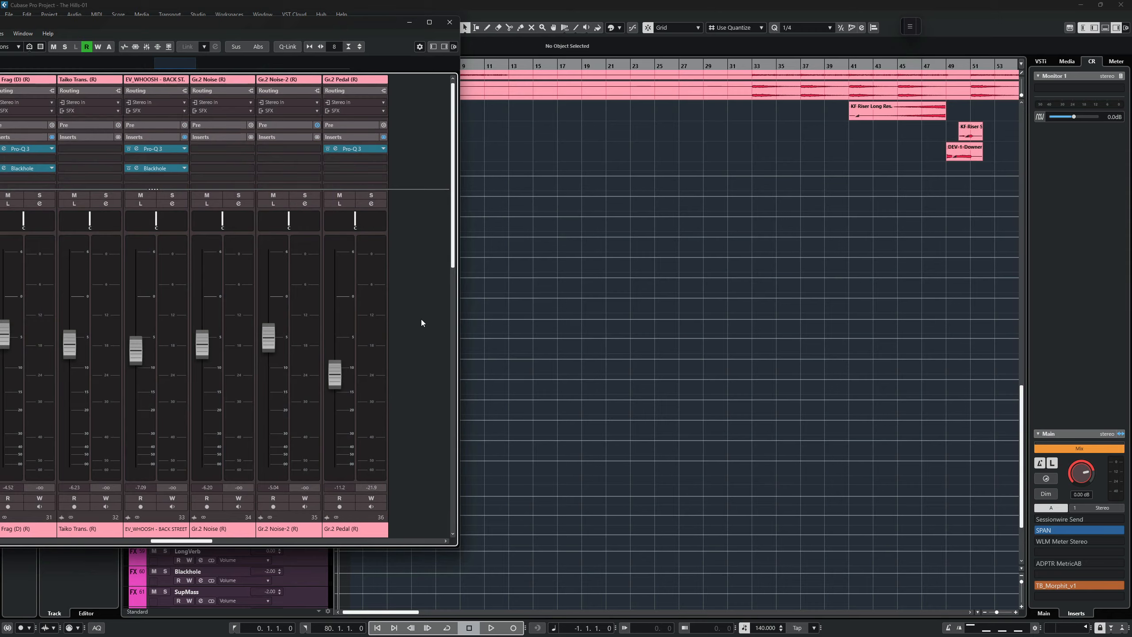
key(F3)
key(F3)
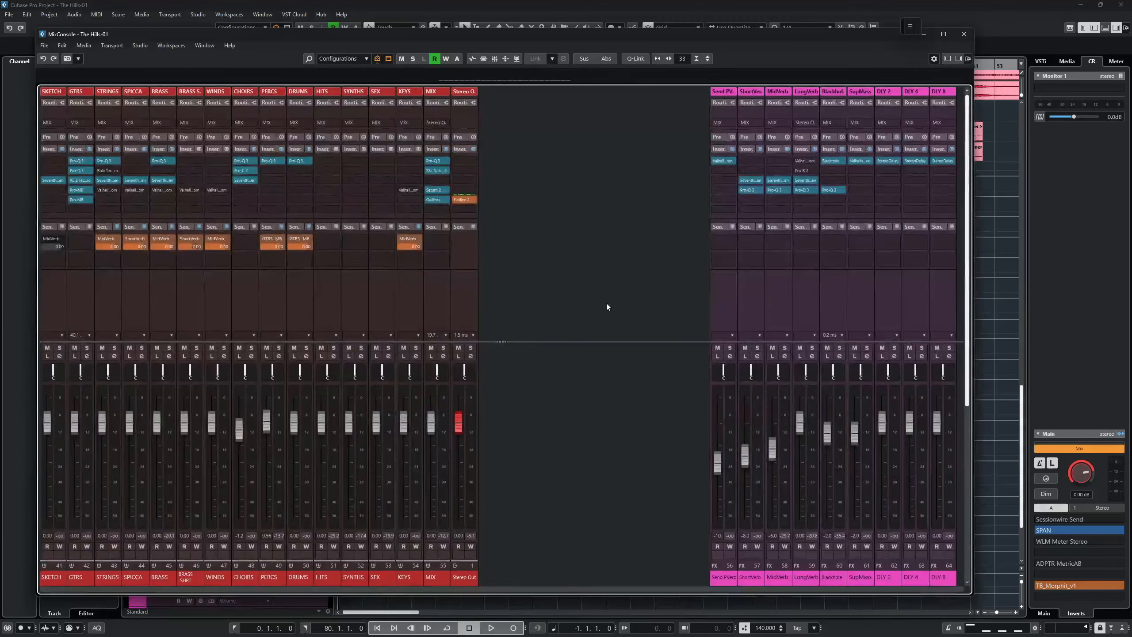
Widen the first MixConsole's channel strips by three steps.
key(h)
key(h)
key(h)
key(h)
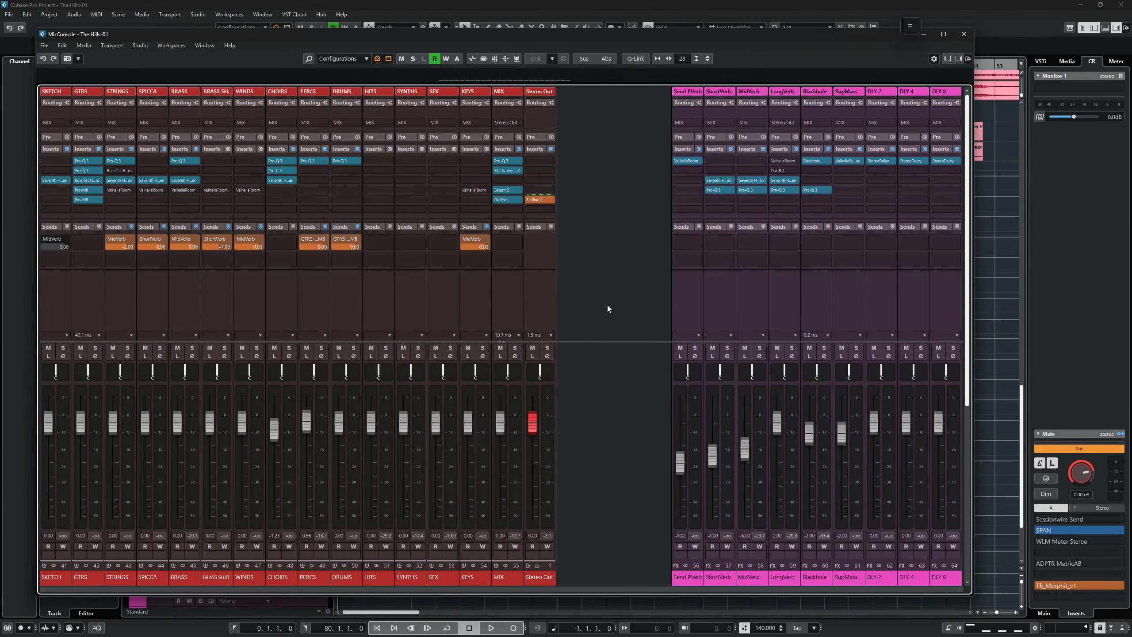